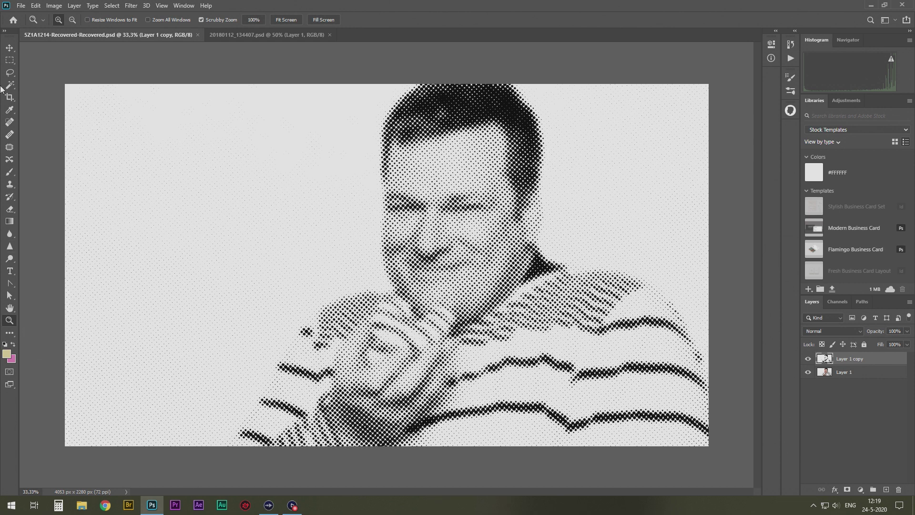
Select the Rectangular Marquee tool, hide Layer 1 copy, and duplicate Layer 1 as Layer 1 copy 2.
click(10, 59)
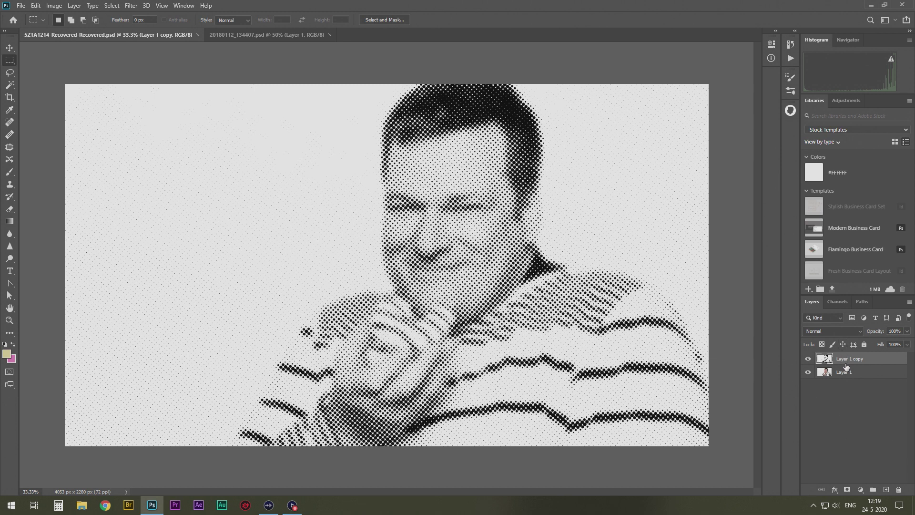
click(808, 360)
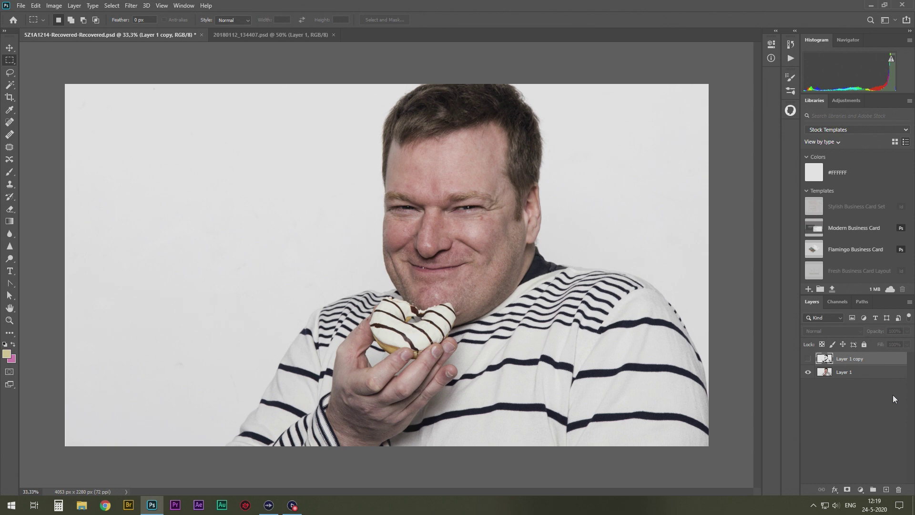
right_click(850, 371)
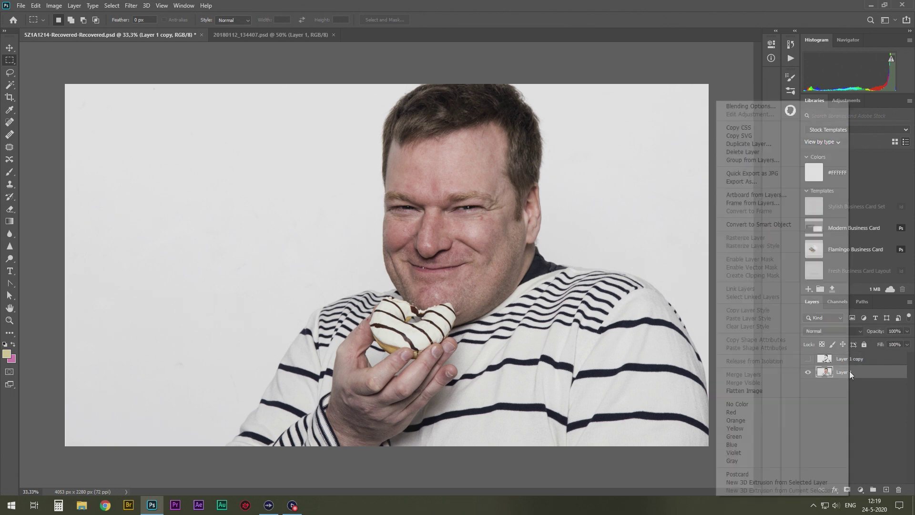
click(764, 148)
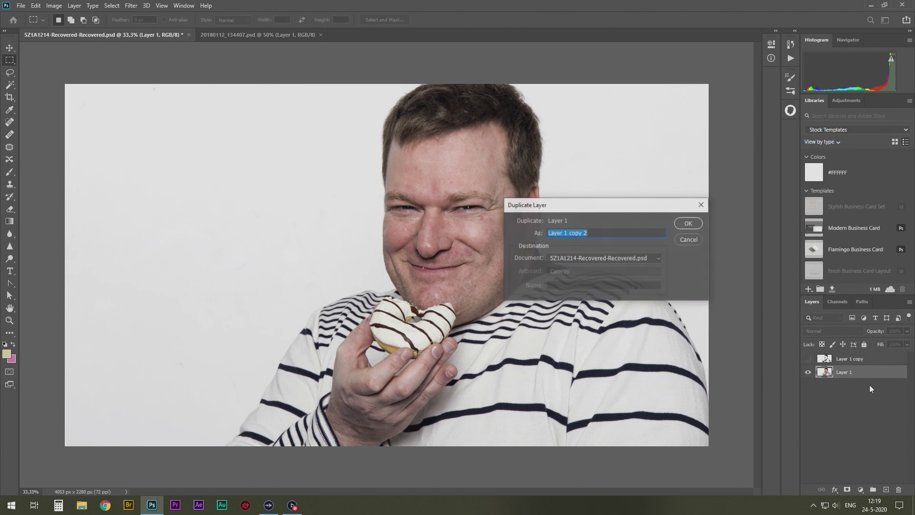
click(685, 222)
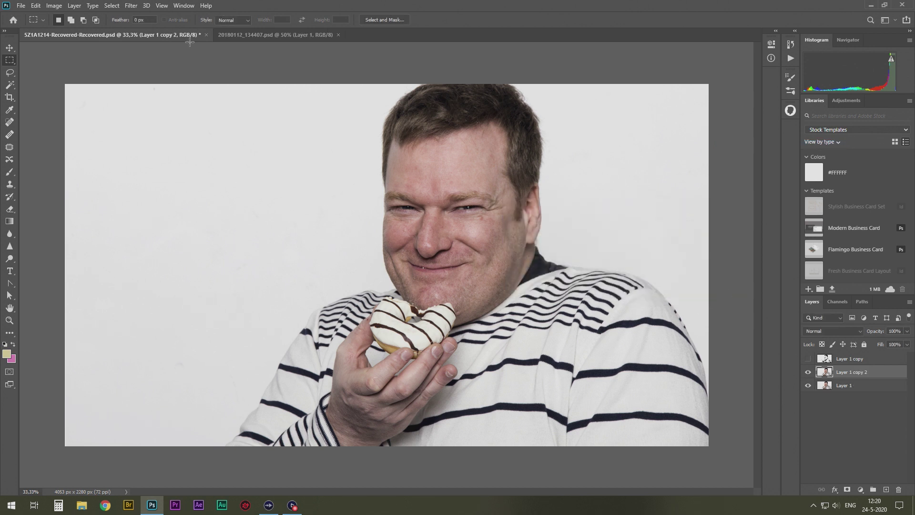
Desaturate Layer 1 copy 2, then set Brightness 50 and Contrast 50.
click(54, 6)
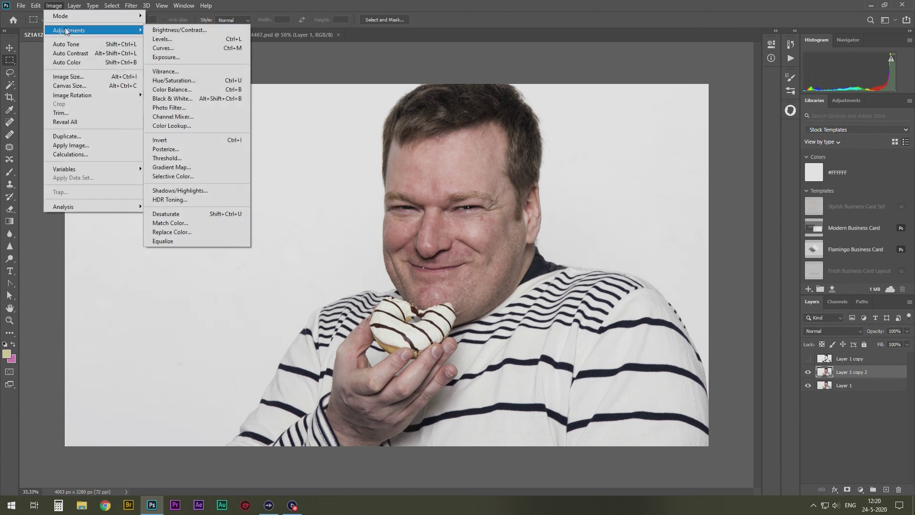
mouse_move(93, 30)
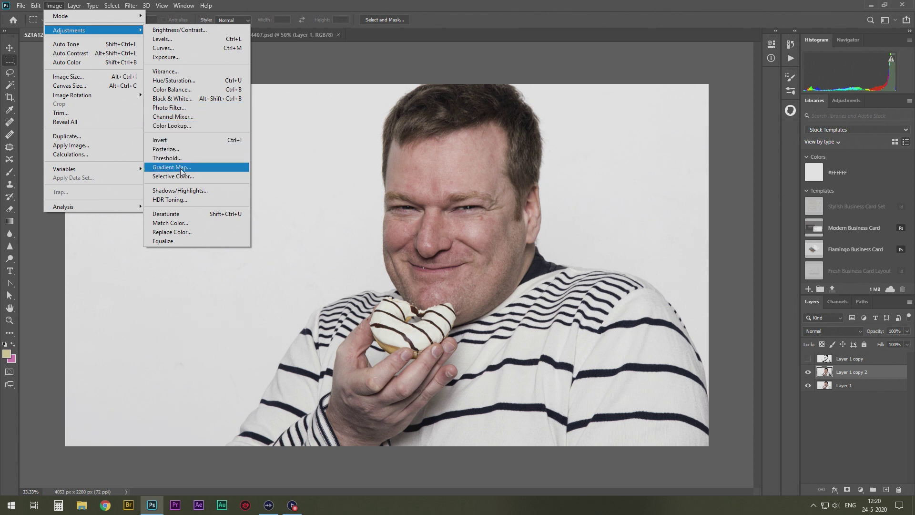
click(194, 216)
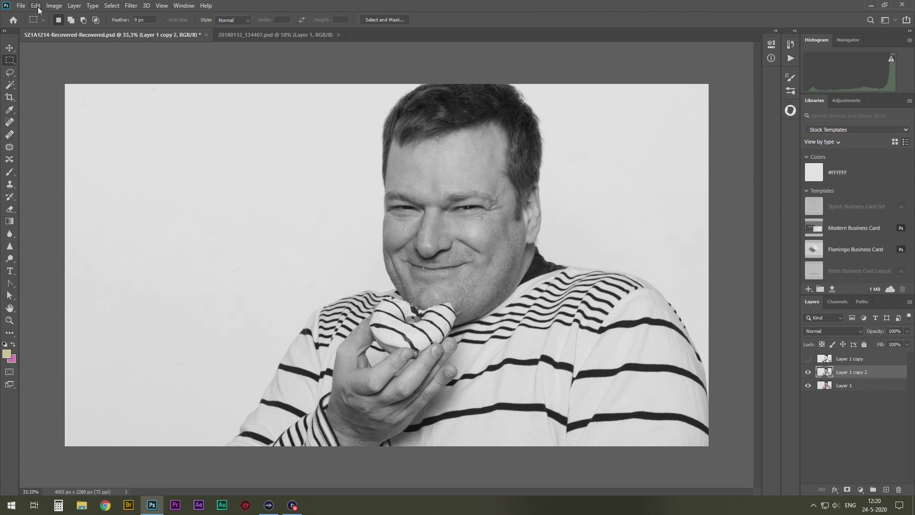
click(59, 9)
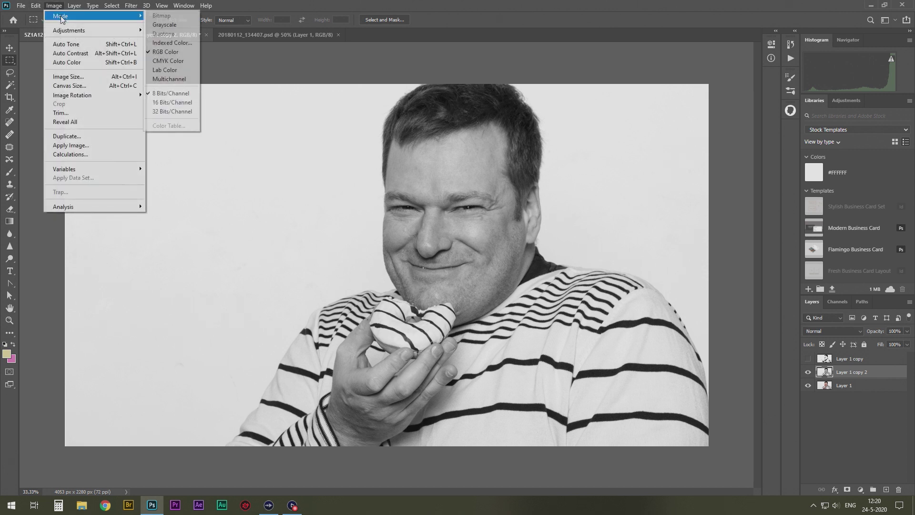
mouse_move(95, 30)
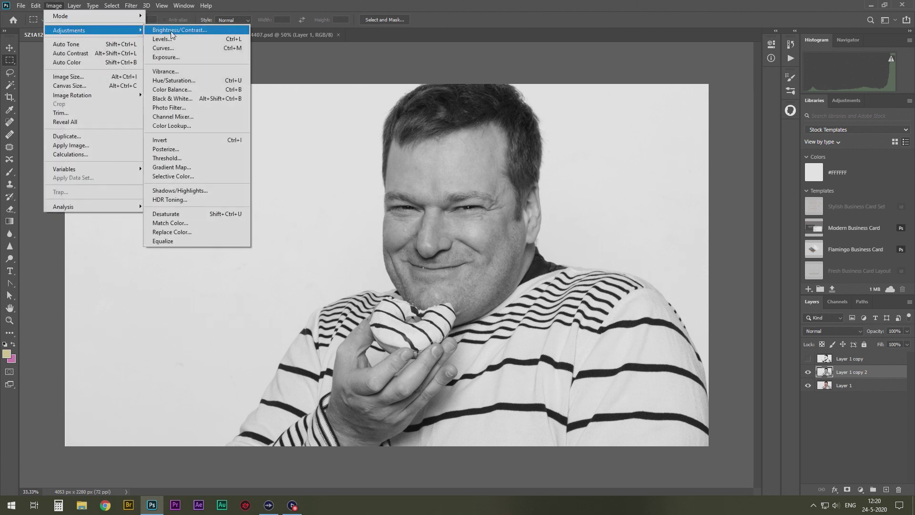
click(172, 31)
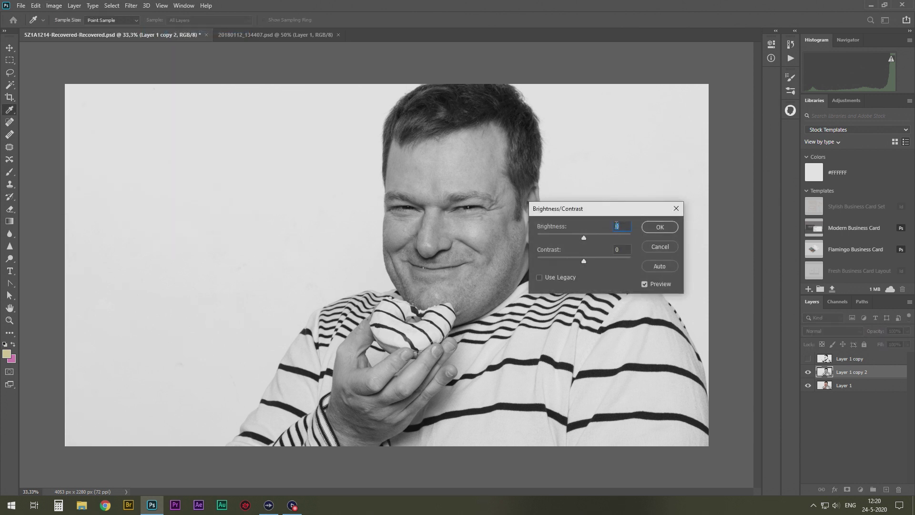
text(50)
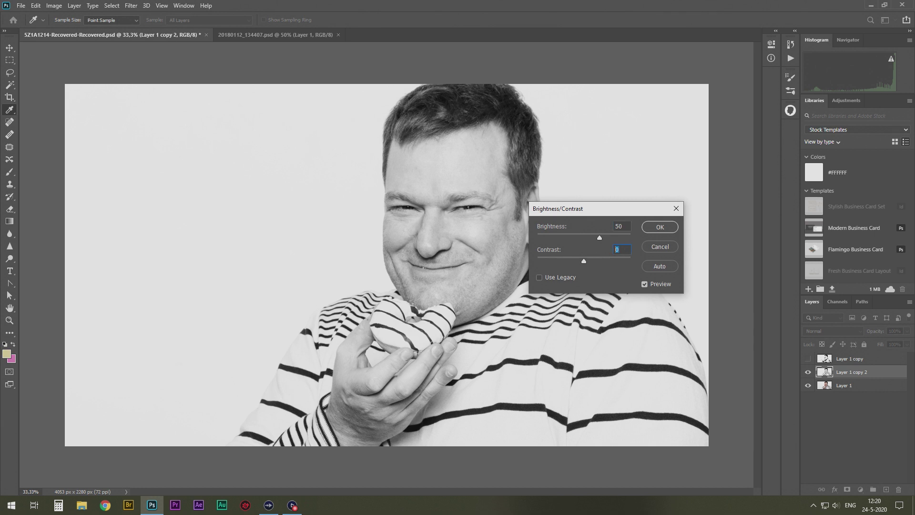
text(50)
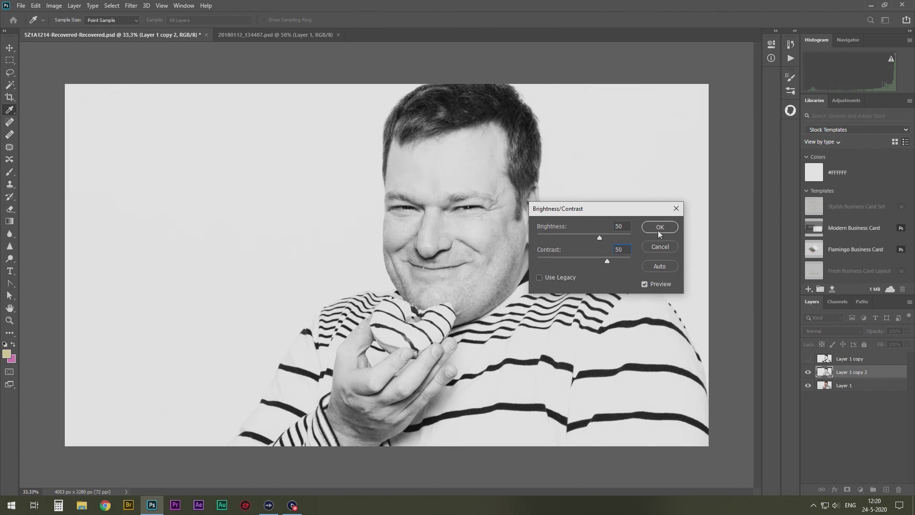
click(659, 230)
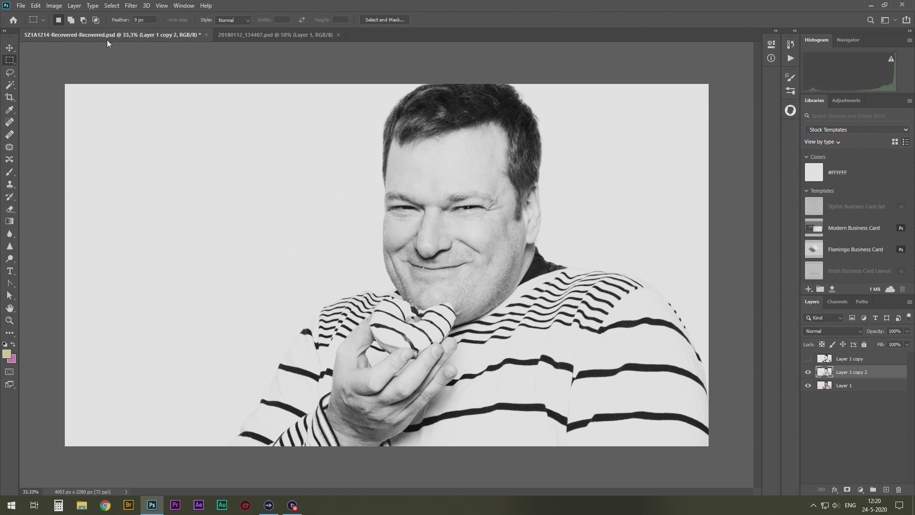
Apply Pixelate > Color Halftone with Max. Radius 5 and the channel angles at 45.
click(132, 7)
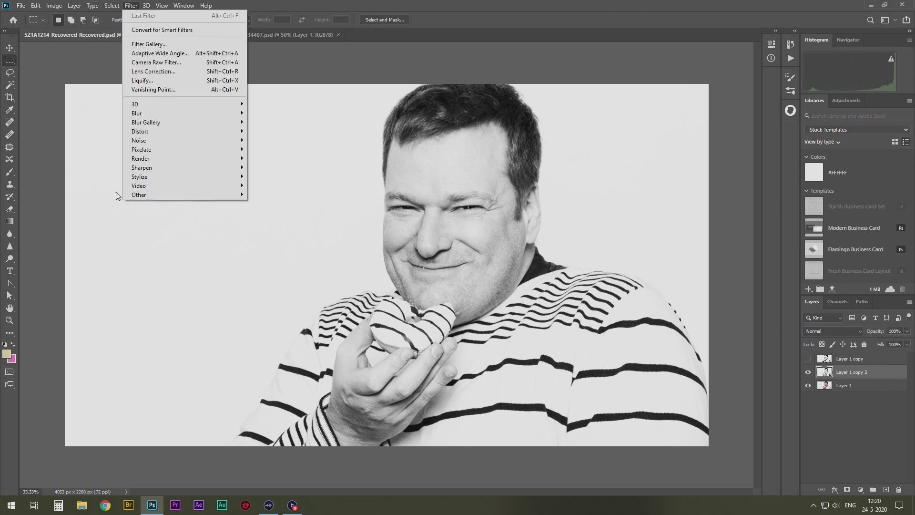
mouse_move(142, 150)
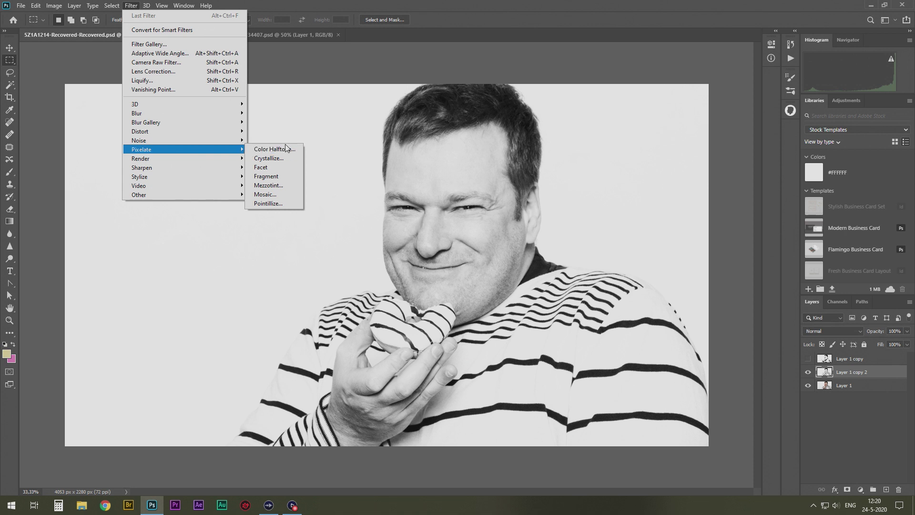
click(285, 149)
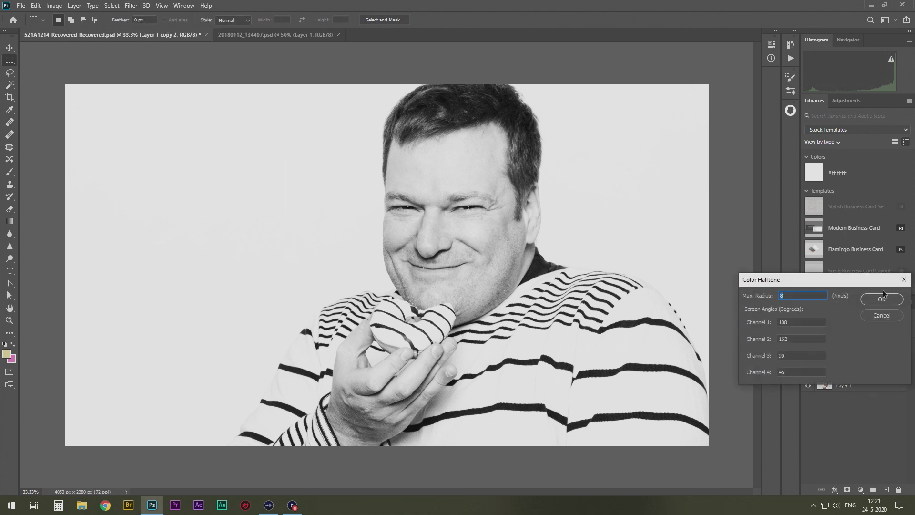
mouse_move(874, 286)
mouse_down()
mouse_move(248, 205)
mouse_move(250, 193)
mouse_up()
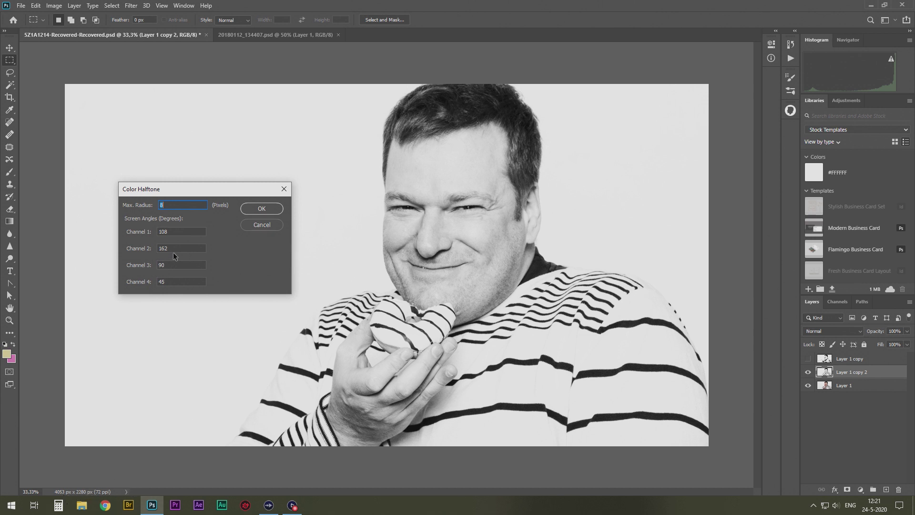
text(5)
key(Tab)
text(45)
key(Tab)
text(45)
key(Tab)
text(45)
click(260, 210)
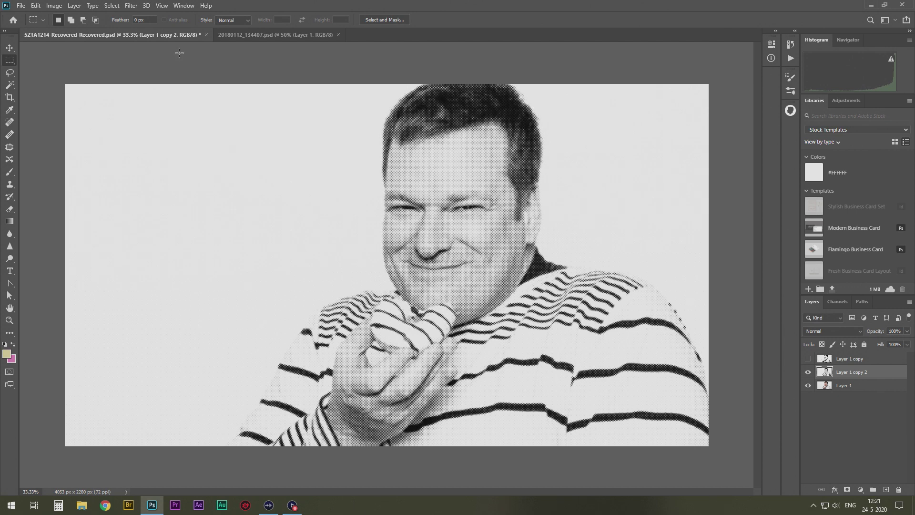
Apply Color Halftone twice, first with the current settings, then with Max. Radius 15.
click(131, 5)
mouse_move(139, 140)
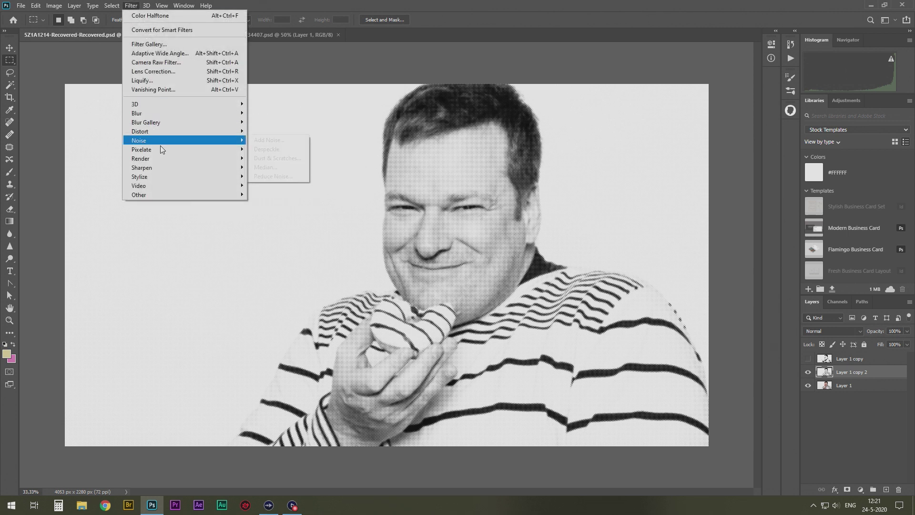
click(265, 151)
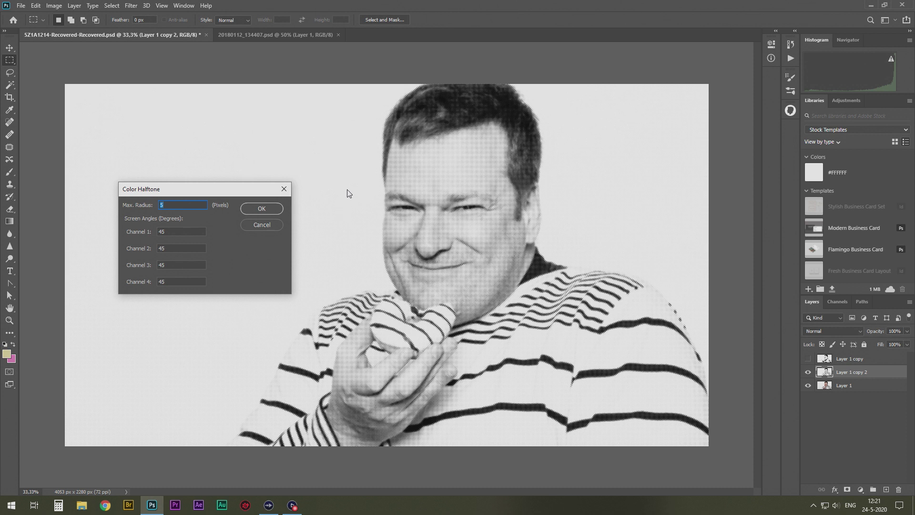
click(272, 206)
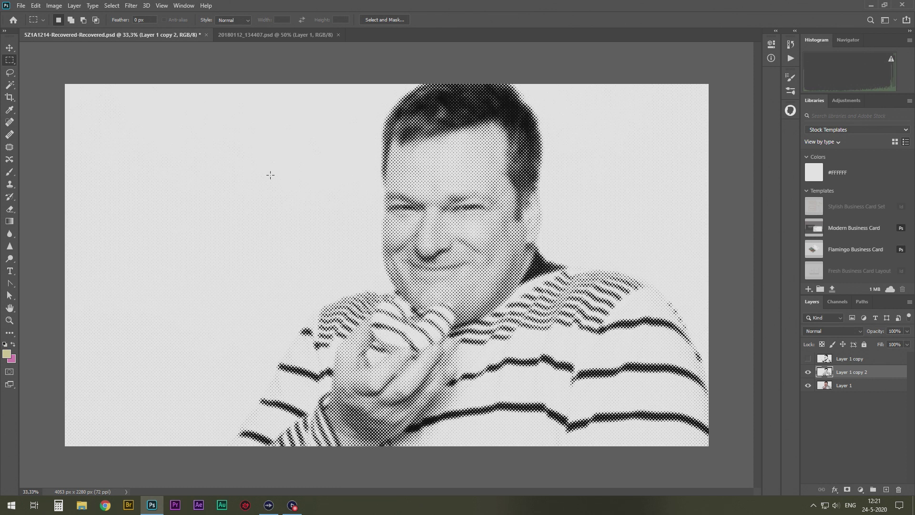
click(131, 5)
mouse_move(142, 149)
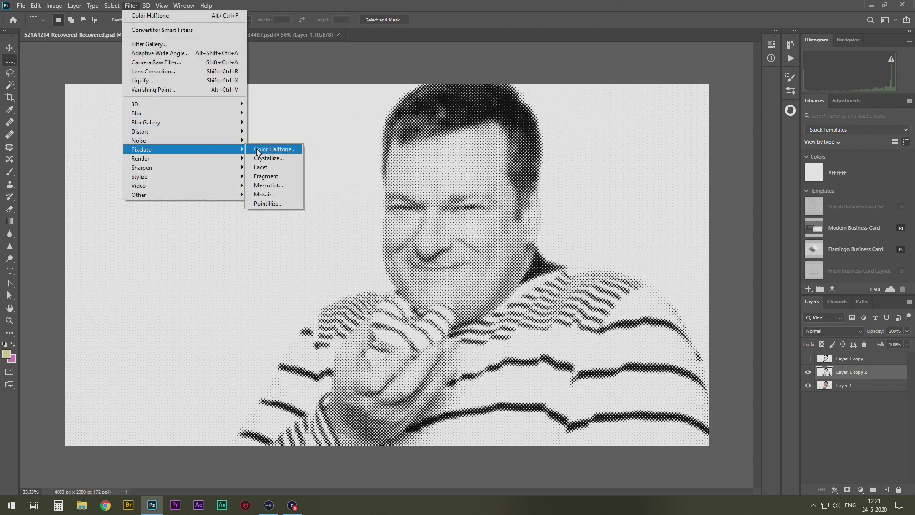
click(274, 149)
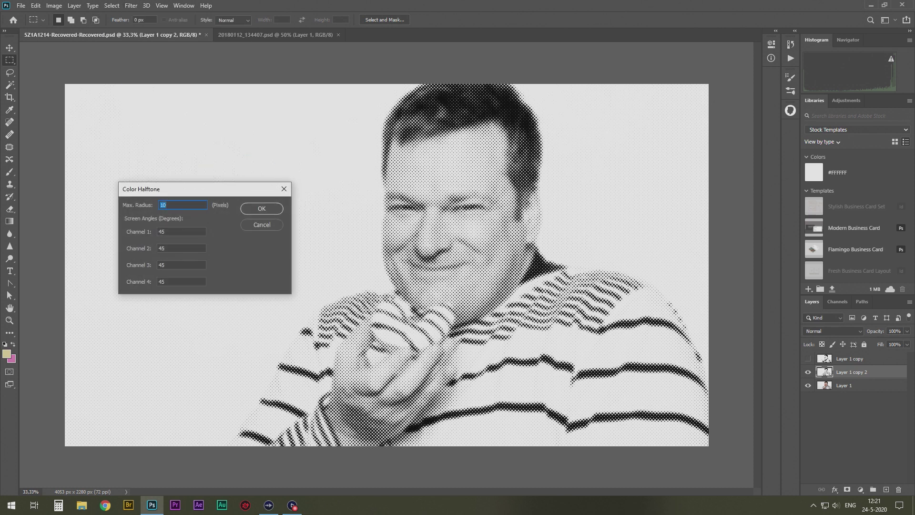
text(15)
click(275, 208)
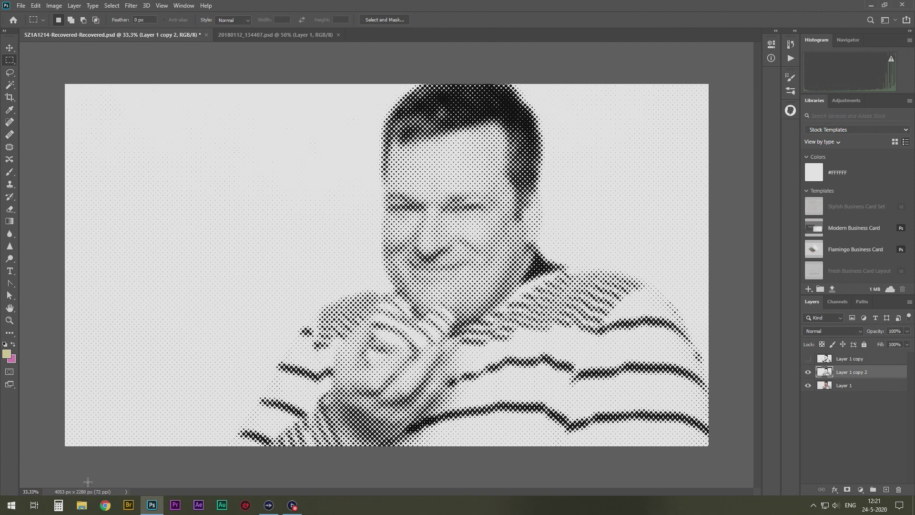
In 20180112_134407.psd, hide Layer 1 and duplicate Background as Background copy.
click(250, 37)
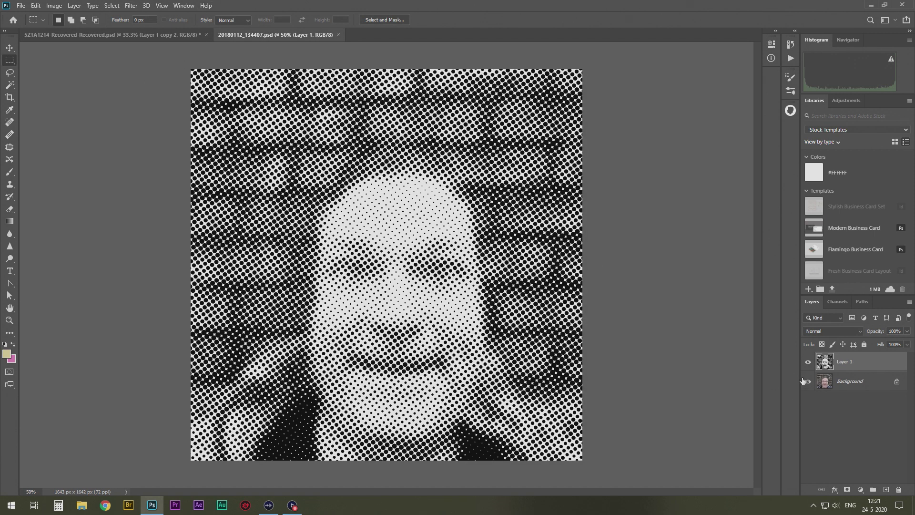
click(808, 362)
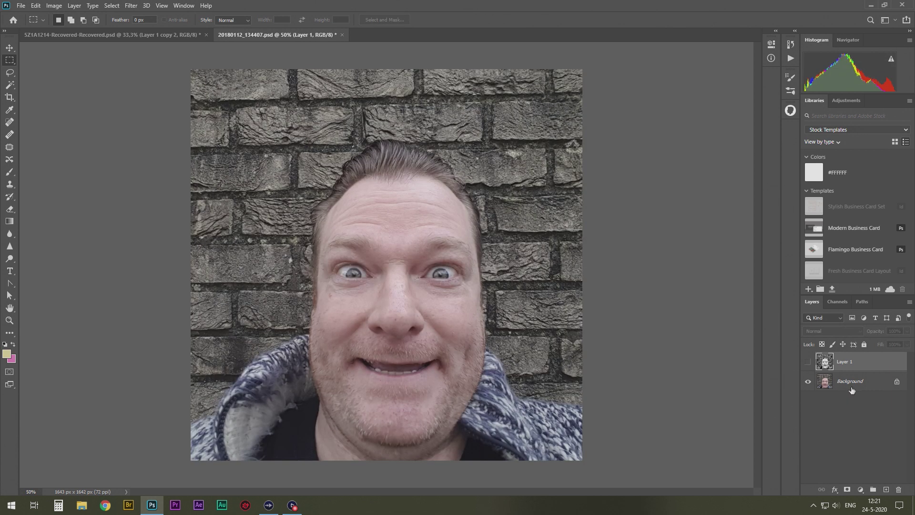
right_click(852, 382)
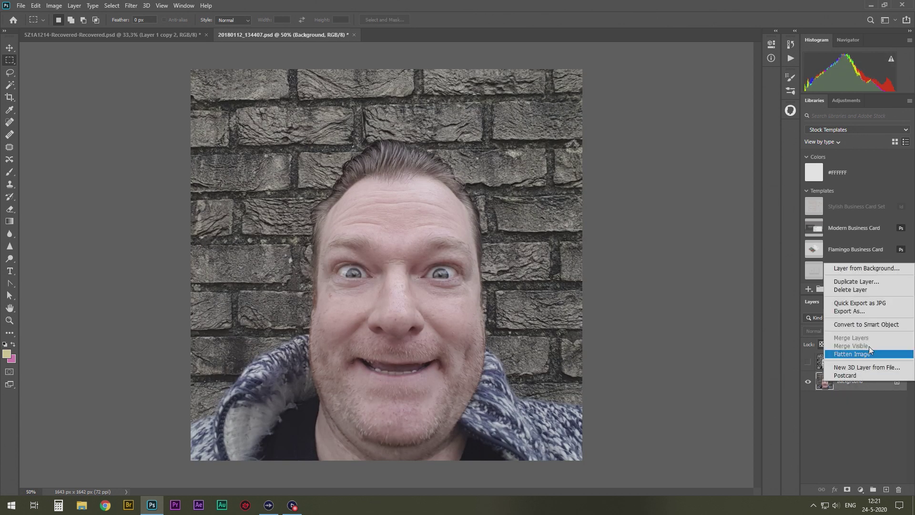
click(857, 281)
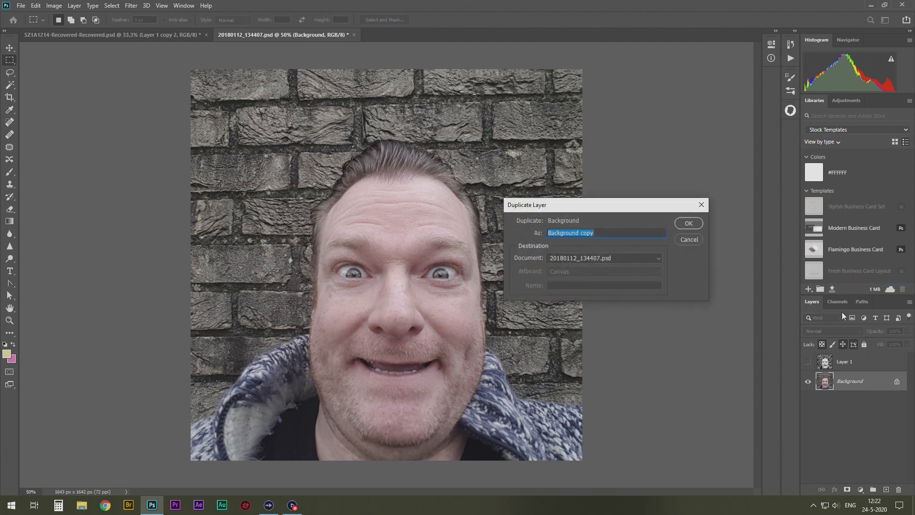
click(688, 224)
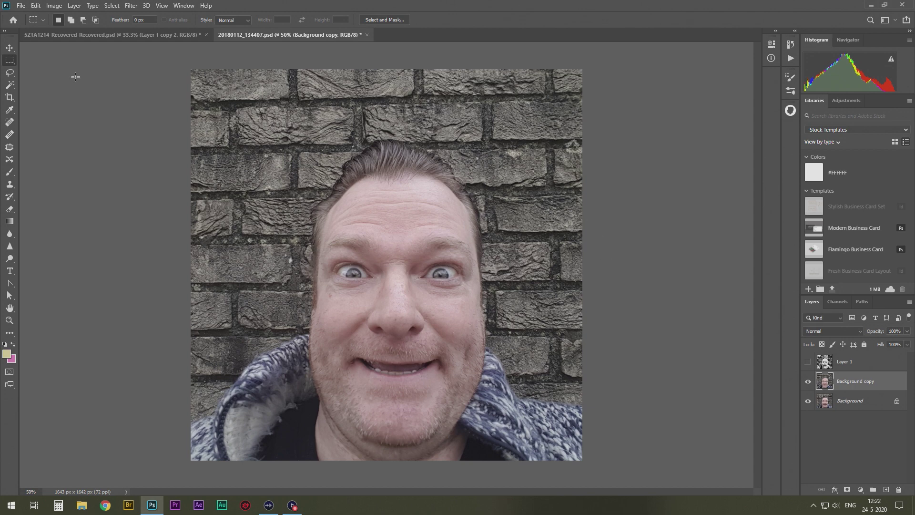
Apply Image > Adjustments > Desaturate to the Background copy portrait.
click(54, 7)
mouse_move(69, 30)
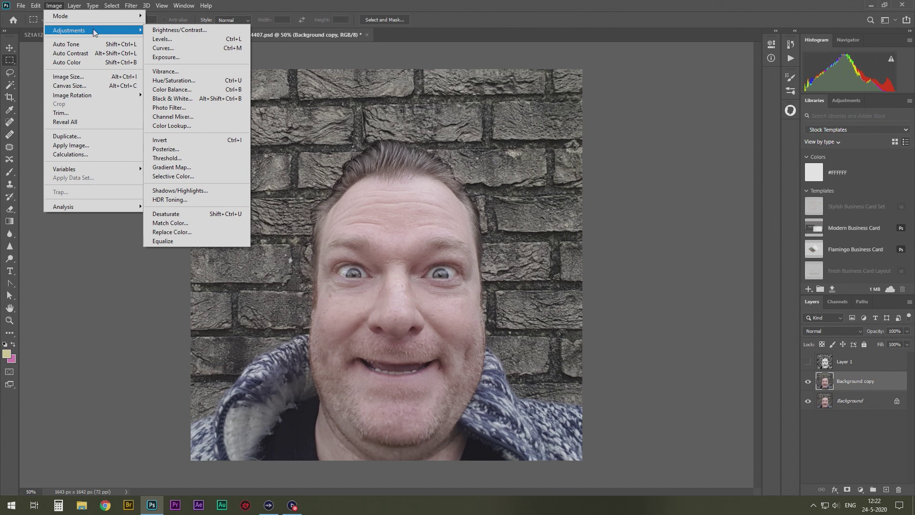
click(202, 211)
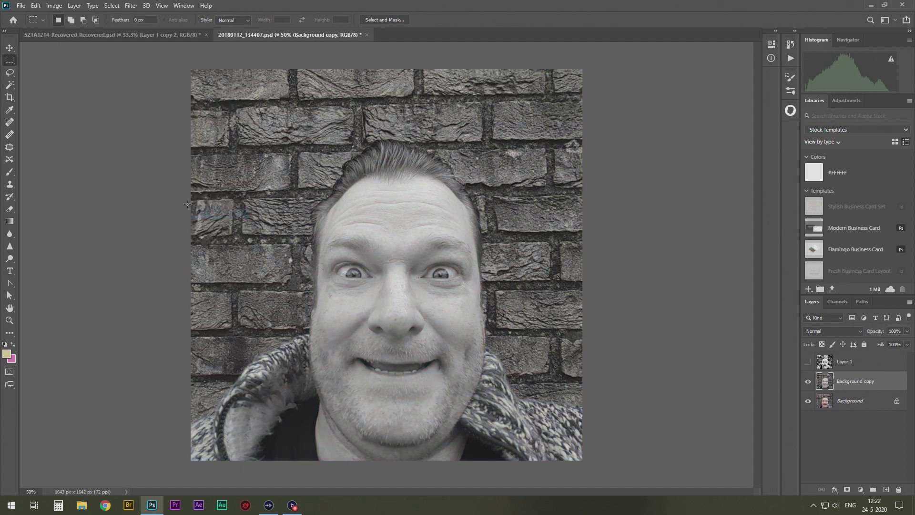
Set Brightness to 50 and Contrast to 50 on the grayscale Background copy.
click(54, 6)
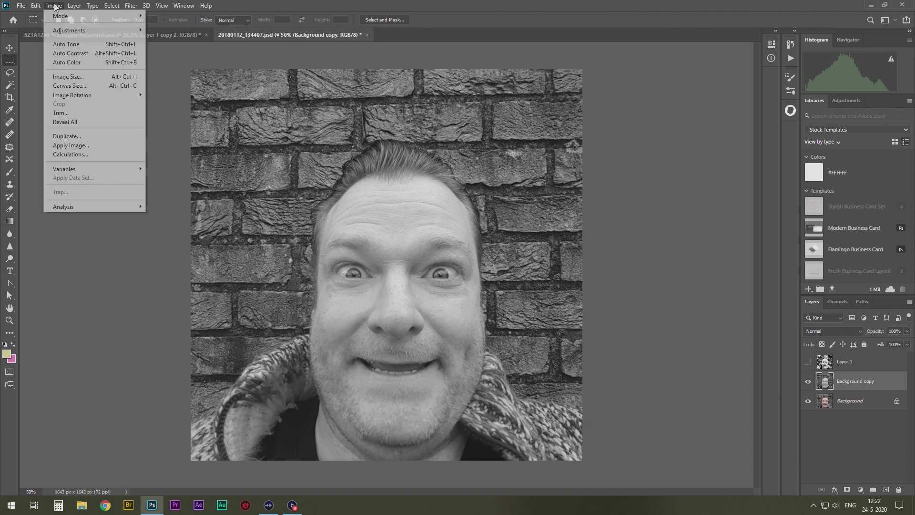
mouse_move(69, 30)
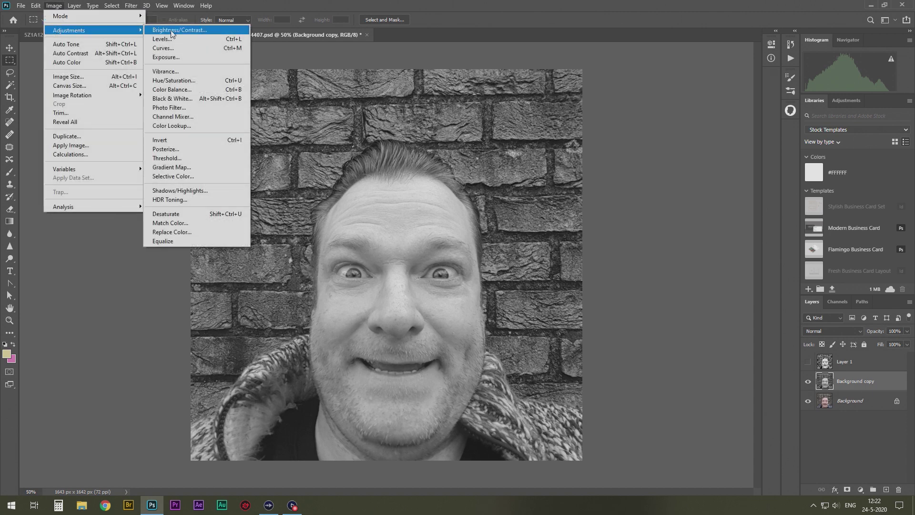
click(173, 31)
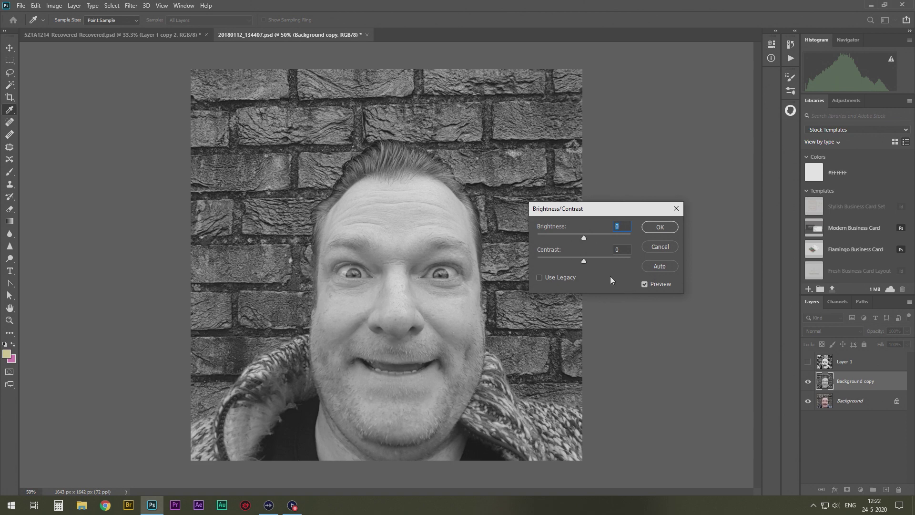
text(50)
key(Tab)
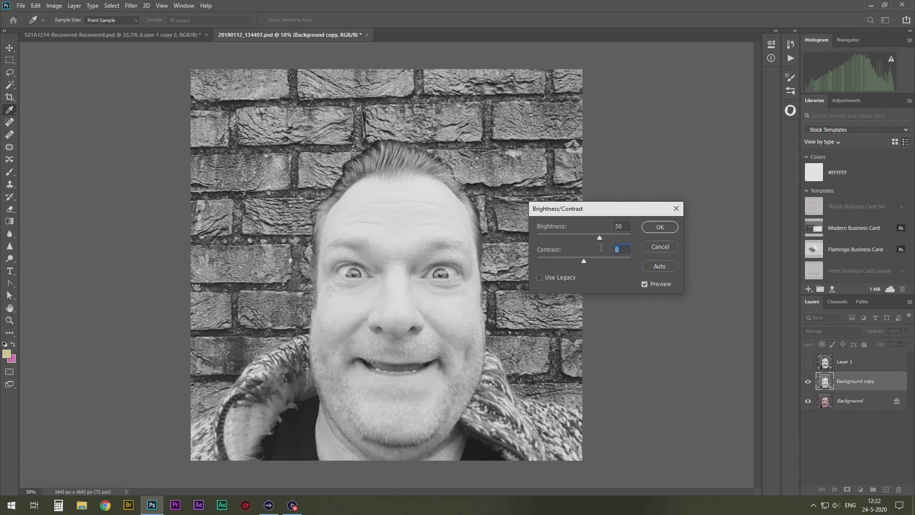
text(50)
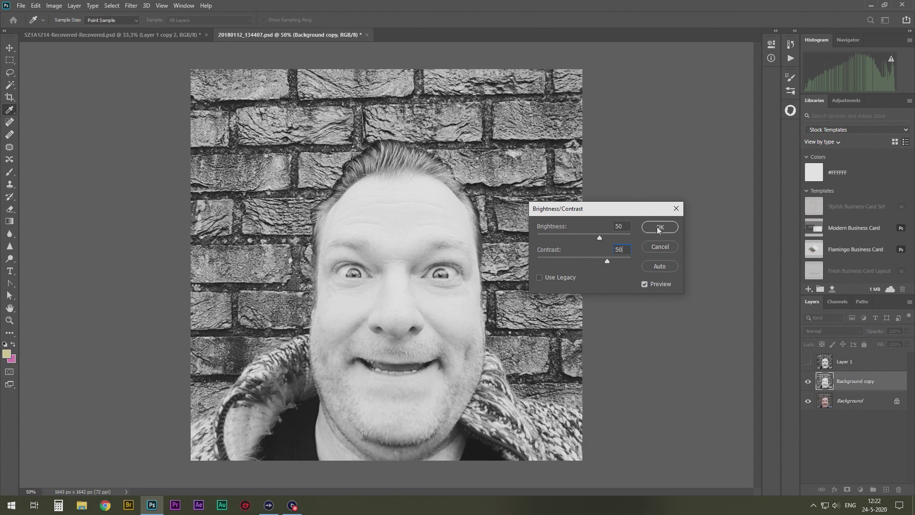
click(659, 228)
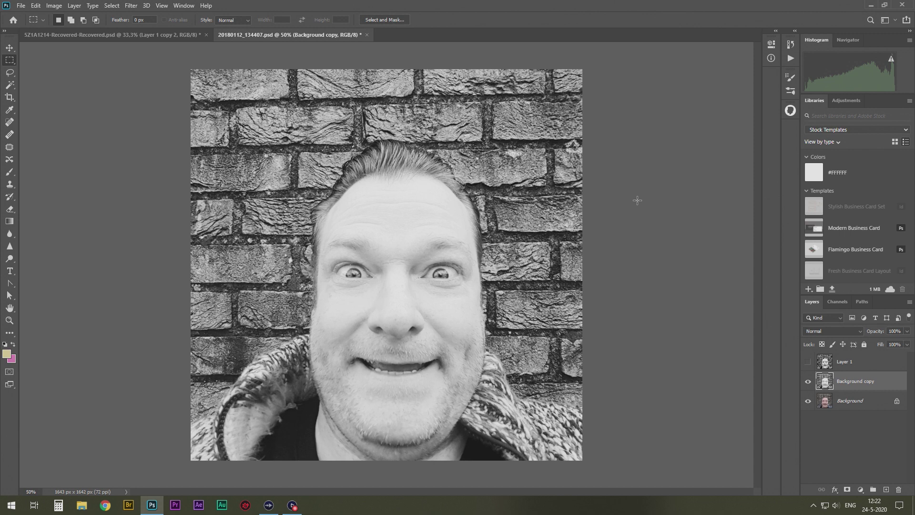
Apply Color Halftone with default settings, then again with Max. Radius 10.
click(134, 7)
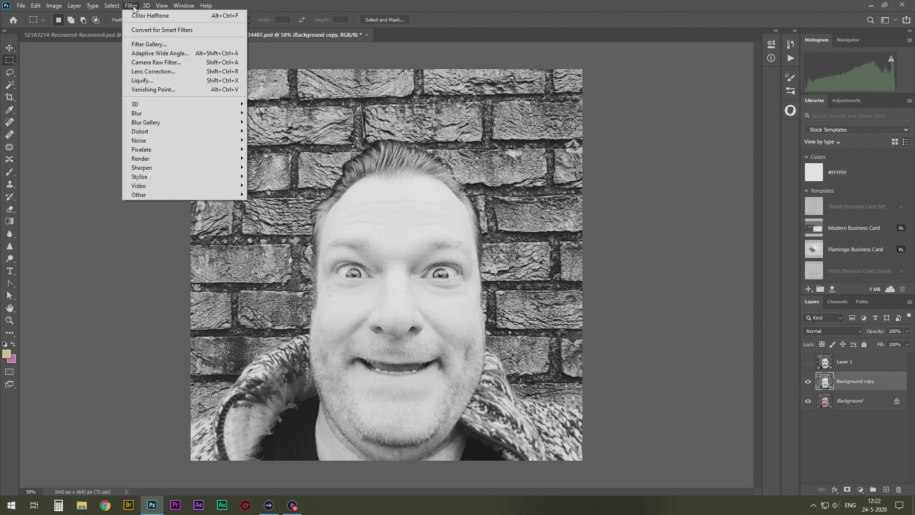
mouse_move(141, 149)
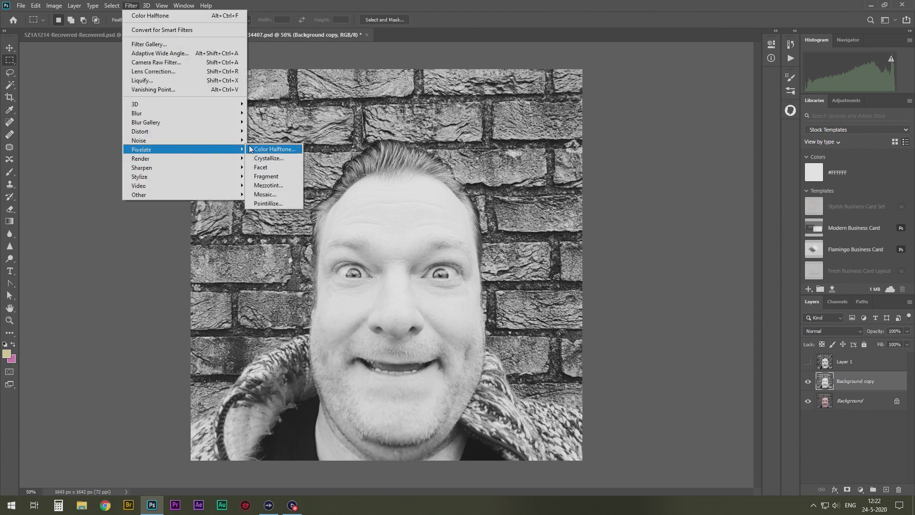
click(258, 149)
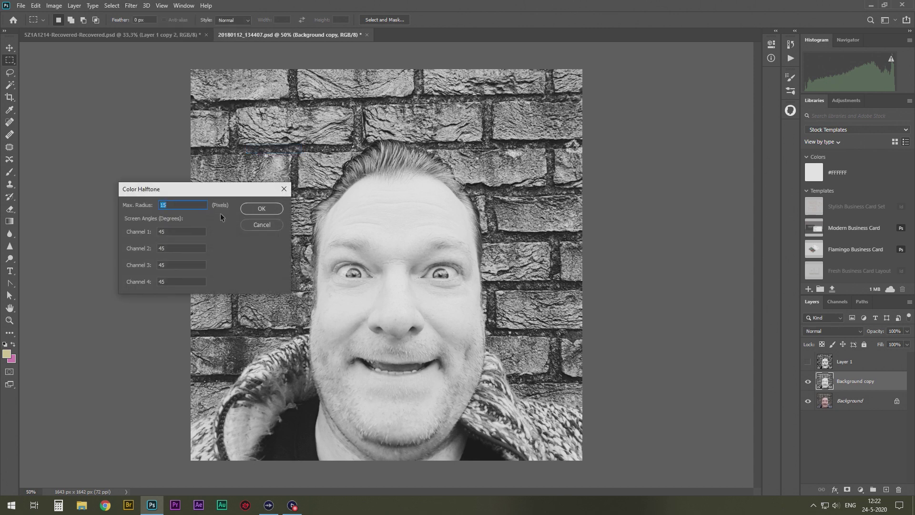
click(256, 209)
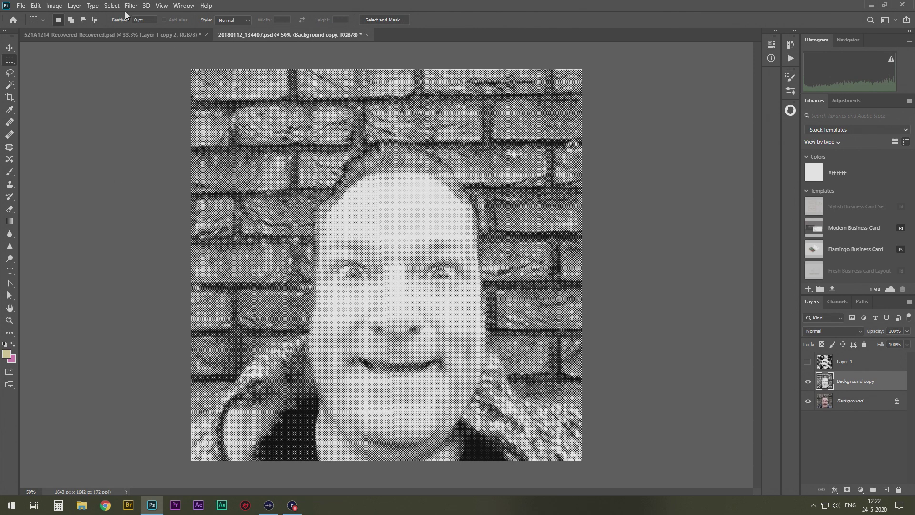
click(131, 5)
mouse_move(141, 150)
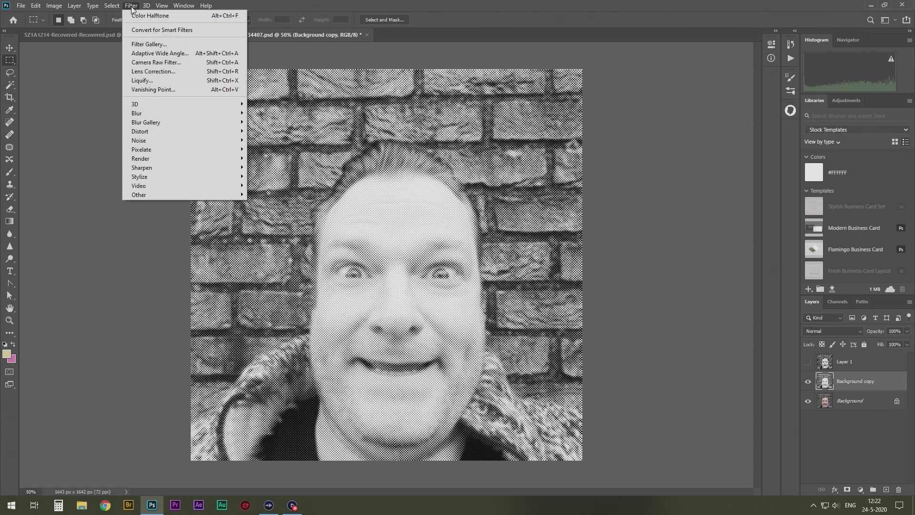
click(274, 149)
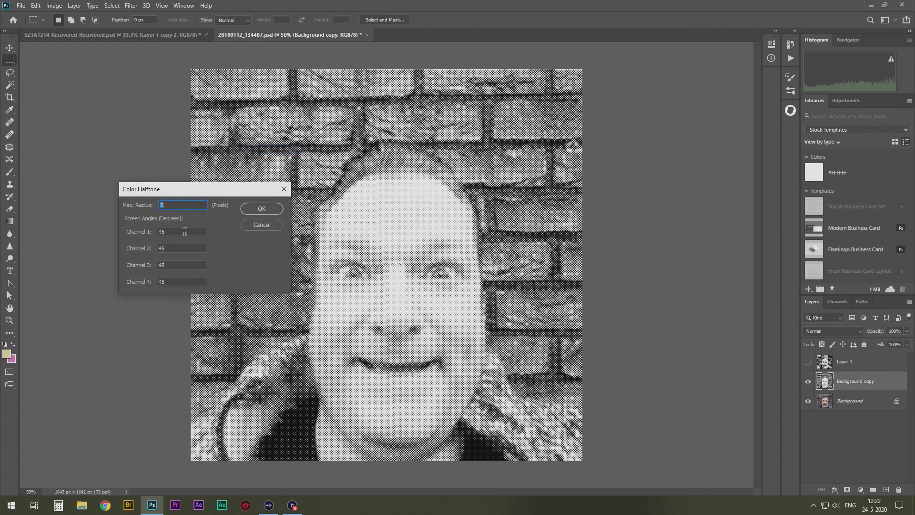
text(10)
click(254, 208)
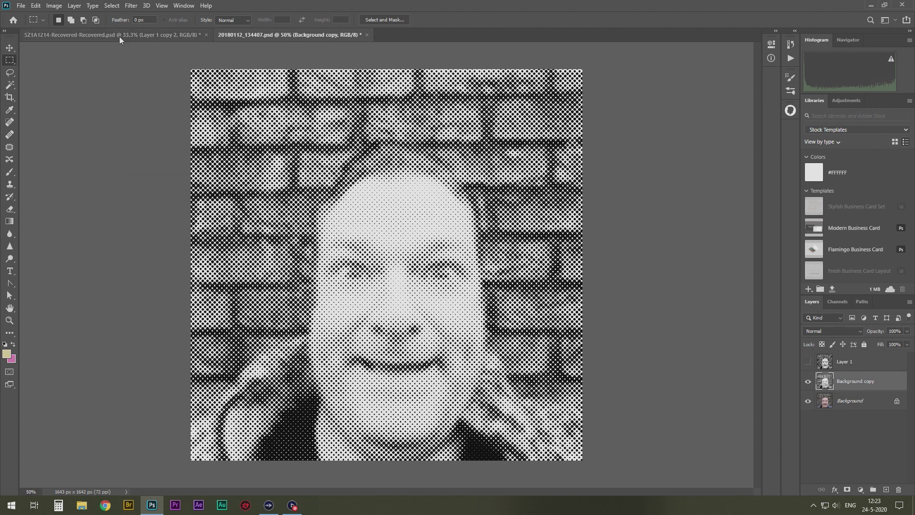
Apply Color Halftone at Max. Radius 15, undoing and redoing to compare results.
click(130, 6)
mouse_move(185, 148)
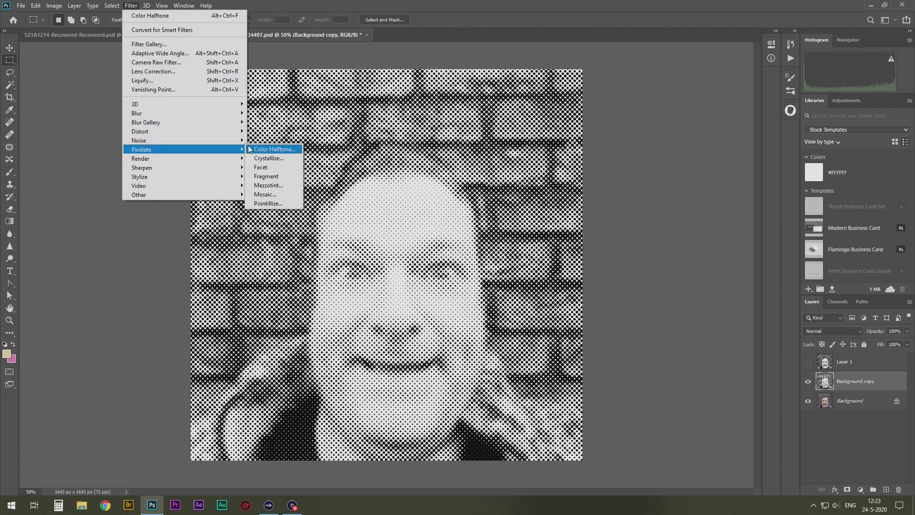
click(263, 149)
text(15)
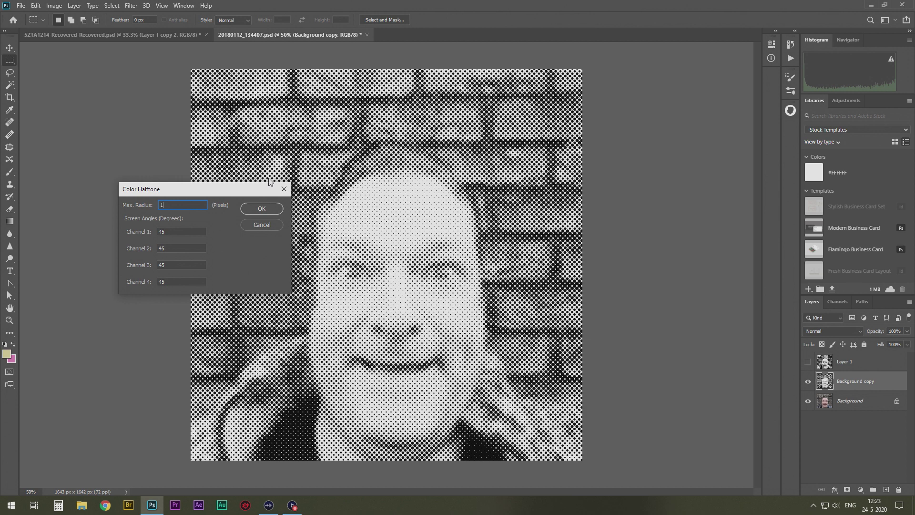
click(278, 212)
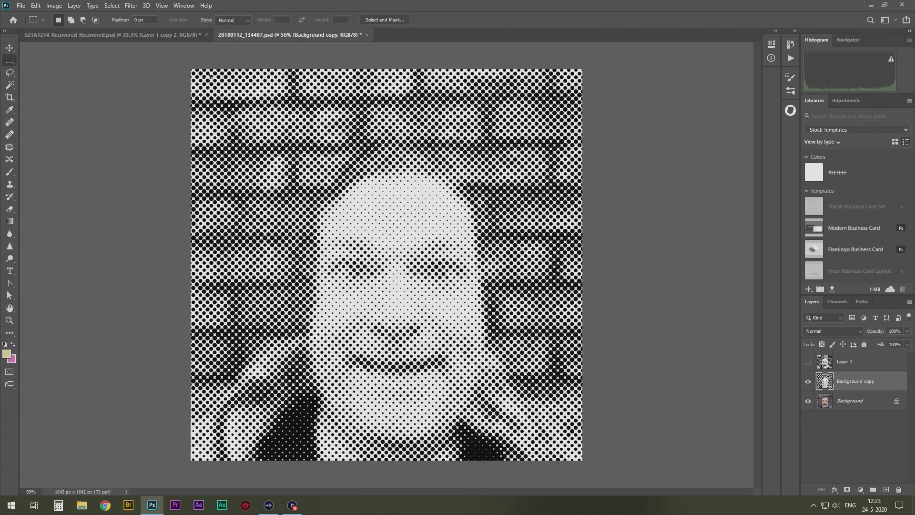
key(ctrl+z)
key(ctrl+shift+z)
Reapply Color Halftone with a smaller dot radius.
click(132, 5)
mouse_move(185, 149)
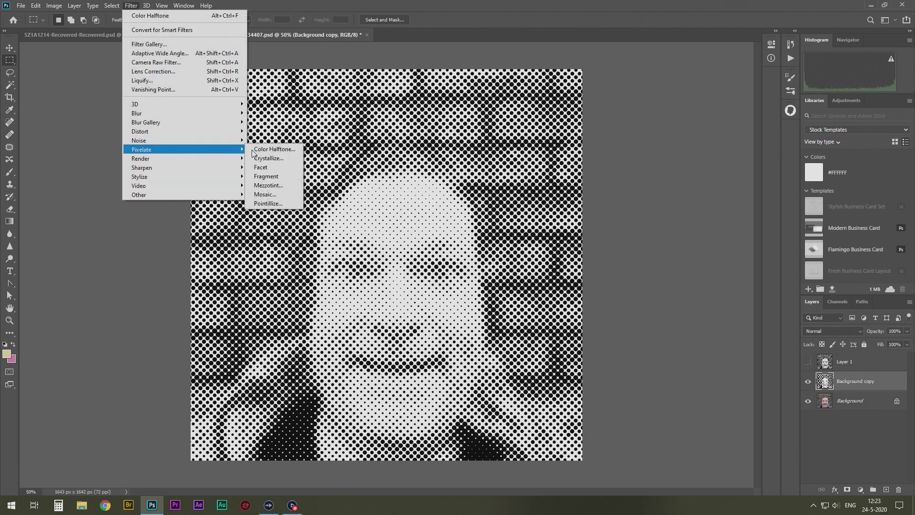
click(267, 150)
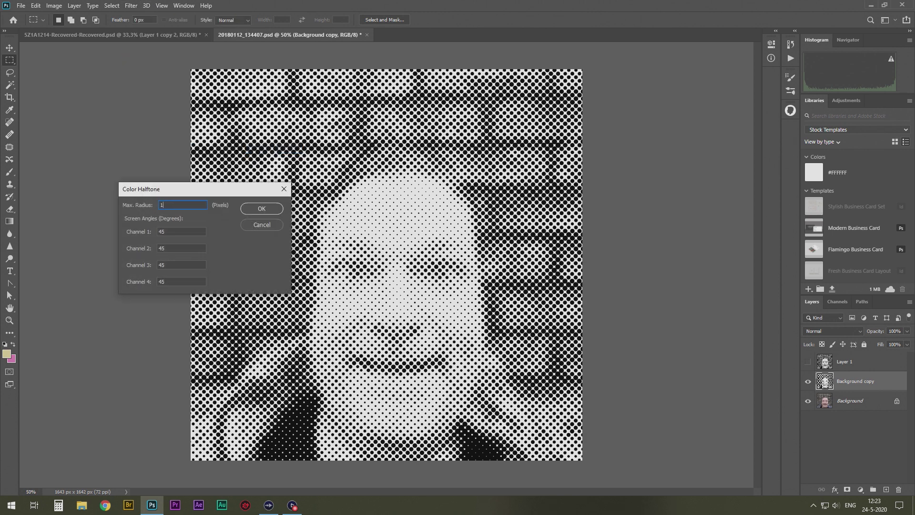
click(262, 209)
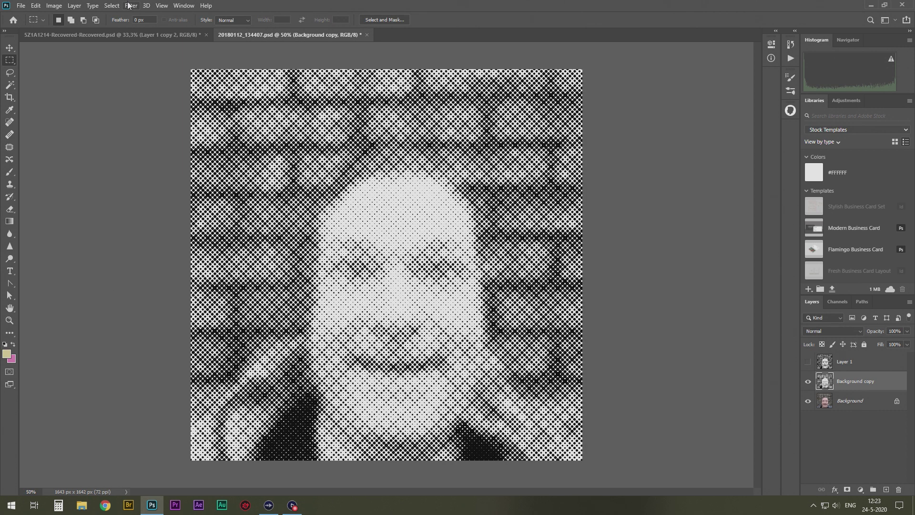
Reapply Color Halftone with Channel 1 angle 100 and Channel 2 angle 10.
click(131, 5)
mouse_move(142, 150)
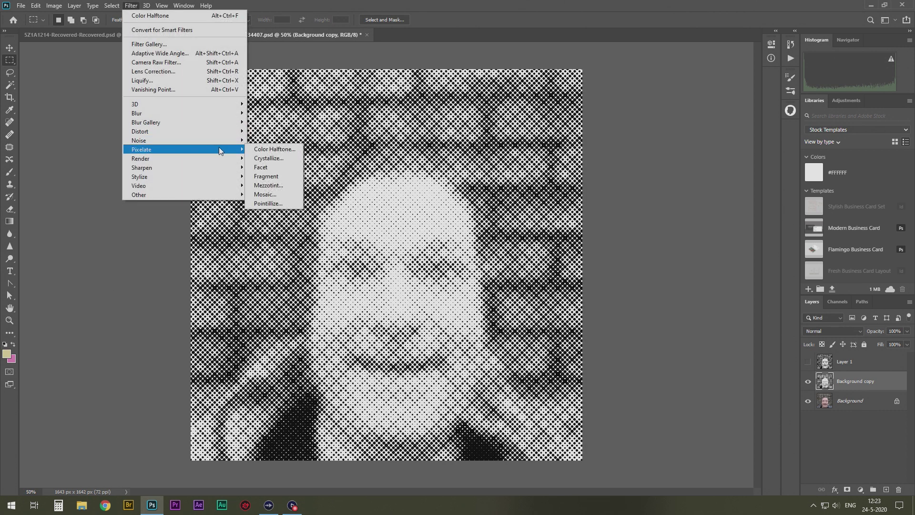
click(267, 149)
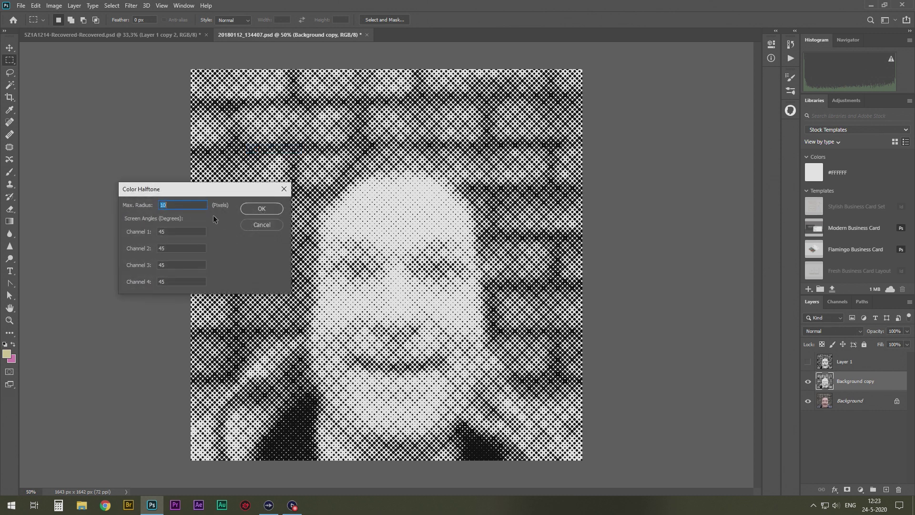
key(Tab)
text(100)
key(Tab)
text(10)
click(262, 209)
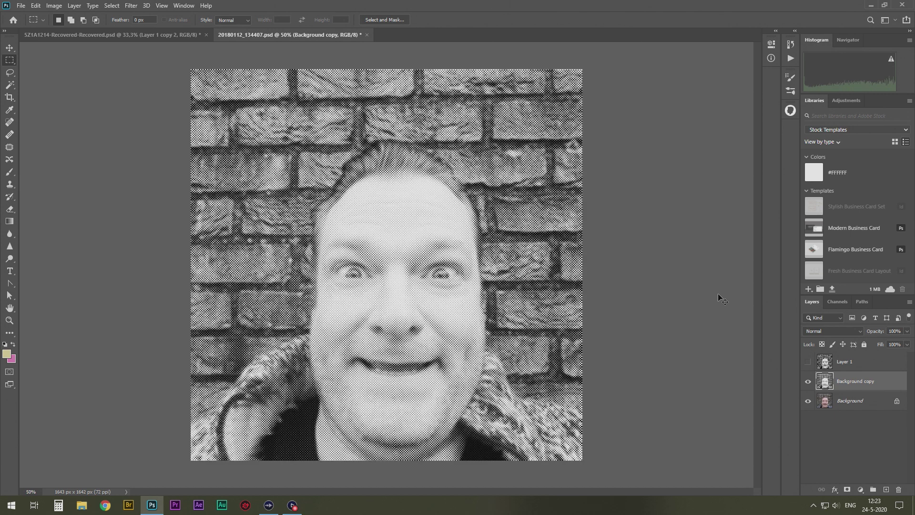
Reapply Color Halftone with the Channel 1 and Channel 2 screen angles both at 150.
click(131, 5)
mouse_move(141, 150)
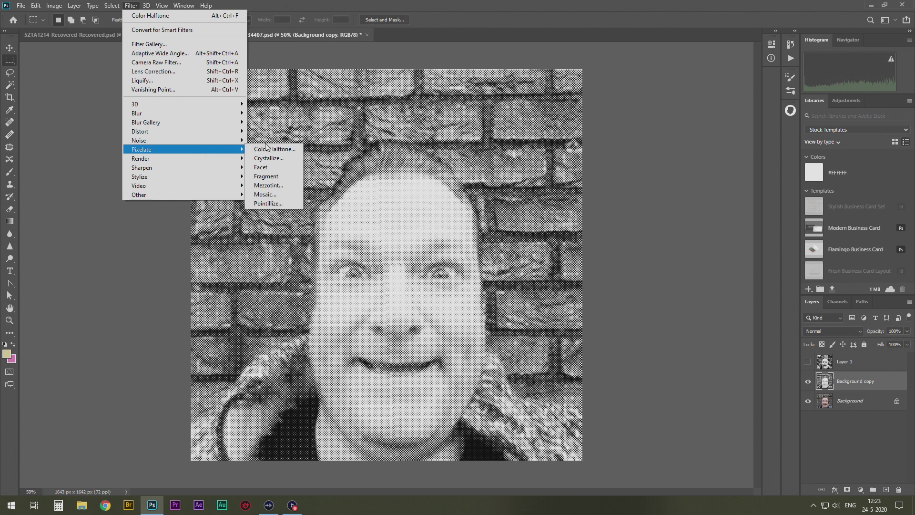
click(267, 149)
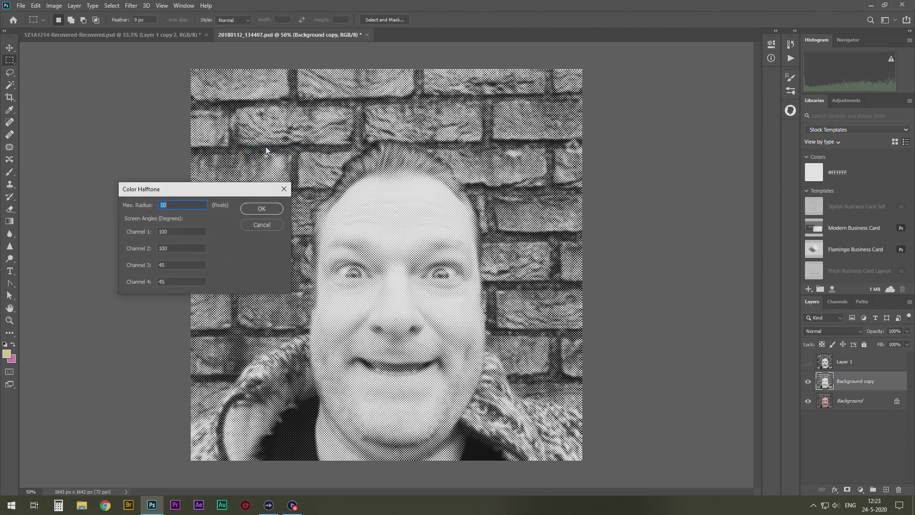
click(174, 231)
text(150)
click(159, 247)
text(150)
click(262, 210)
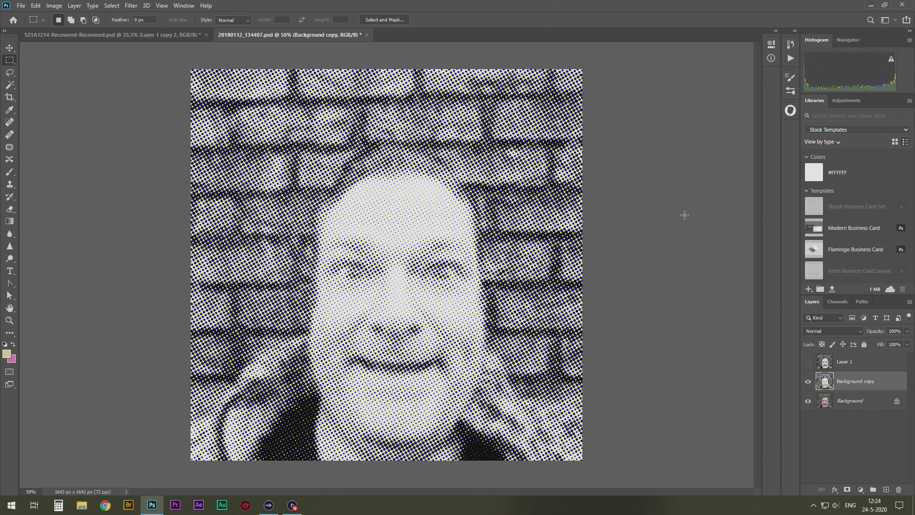